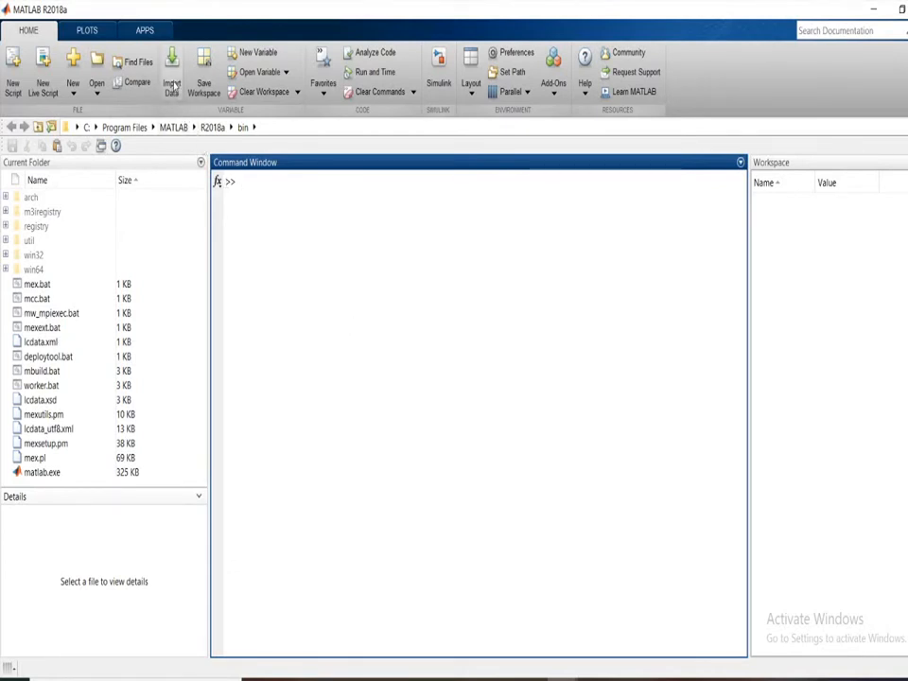
# Launch the Classification Learner app with the classificationLearner command
pyautogui.click(145, 30)
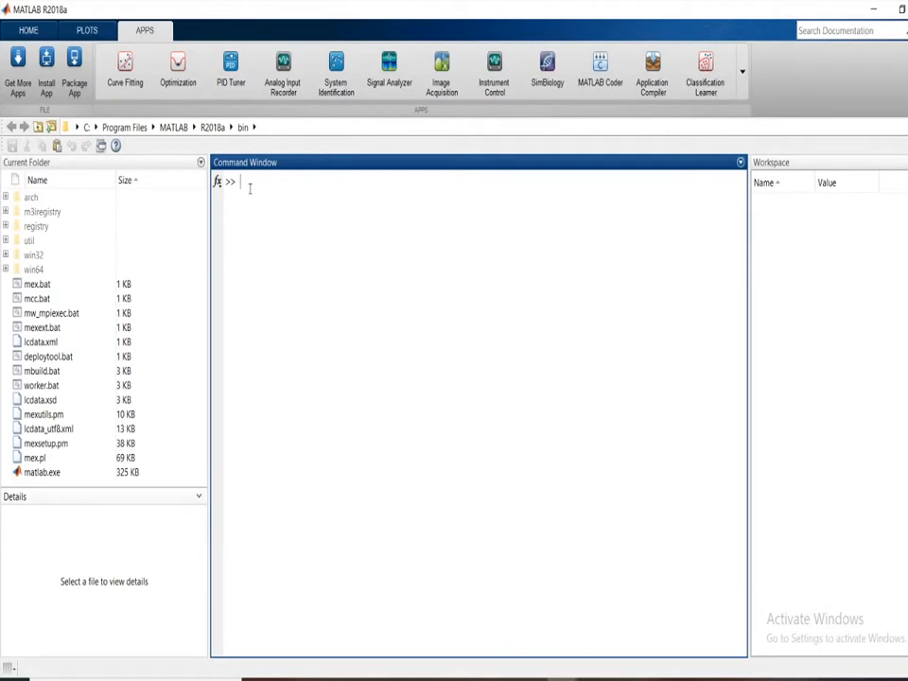
pyautogui.write('classificationLearner')
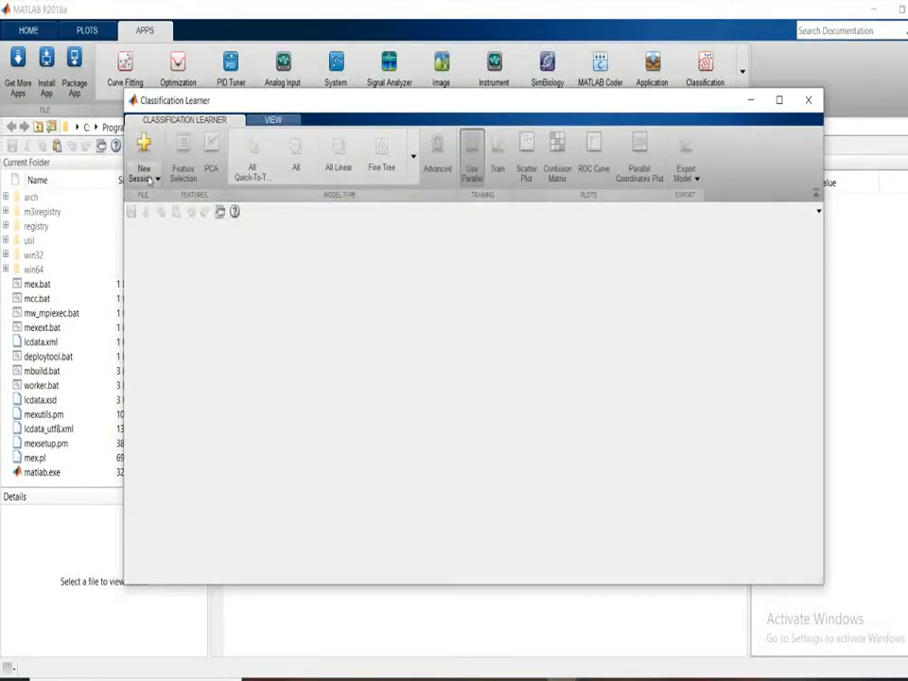
# Start a new session from data.xlsx in Documents, with voltage as response, current as predictor and 5-fold cross-validation
pyautogui.click(150, 178)
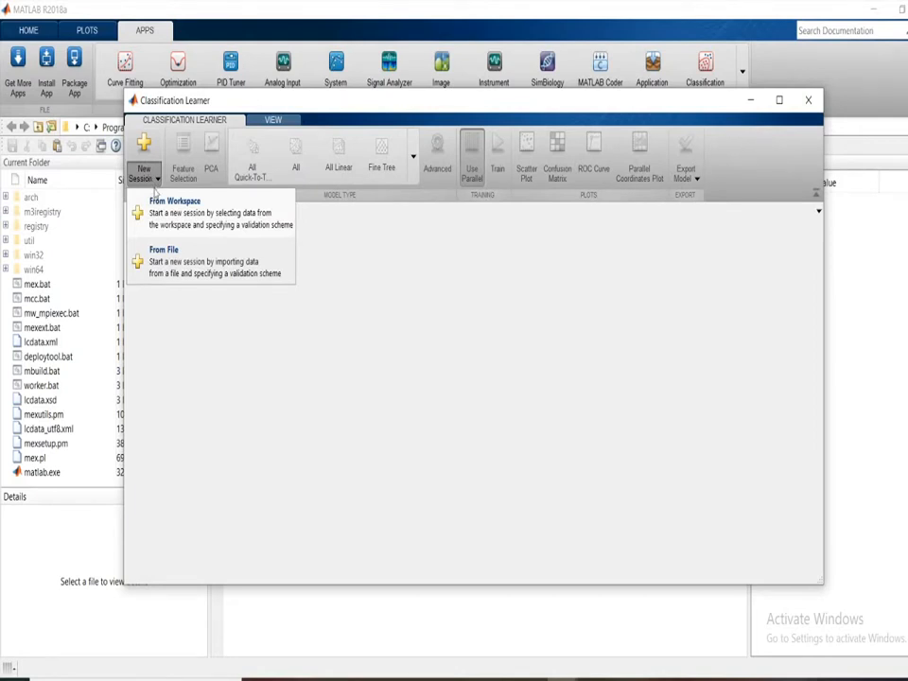
pyautogui.click(156, 265)
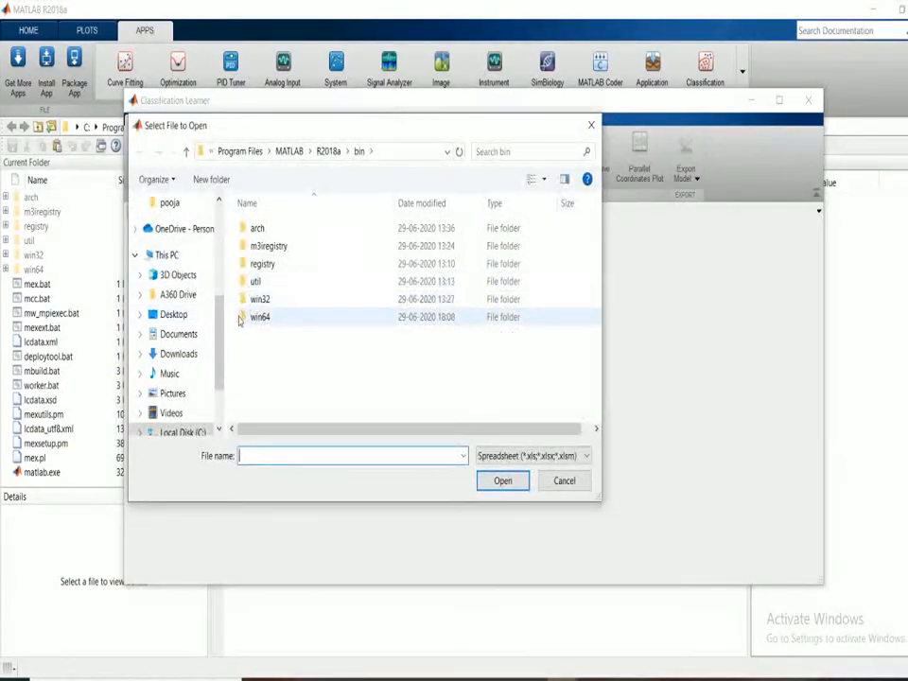
pyautogui.scroll(-2, 196, 272)
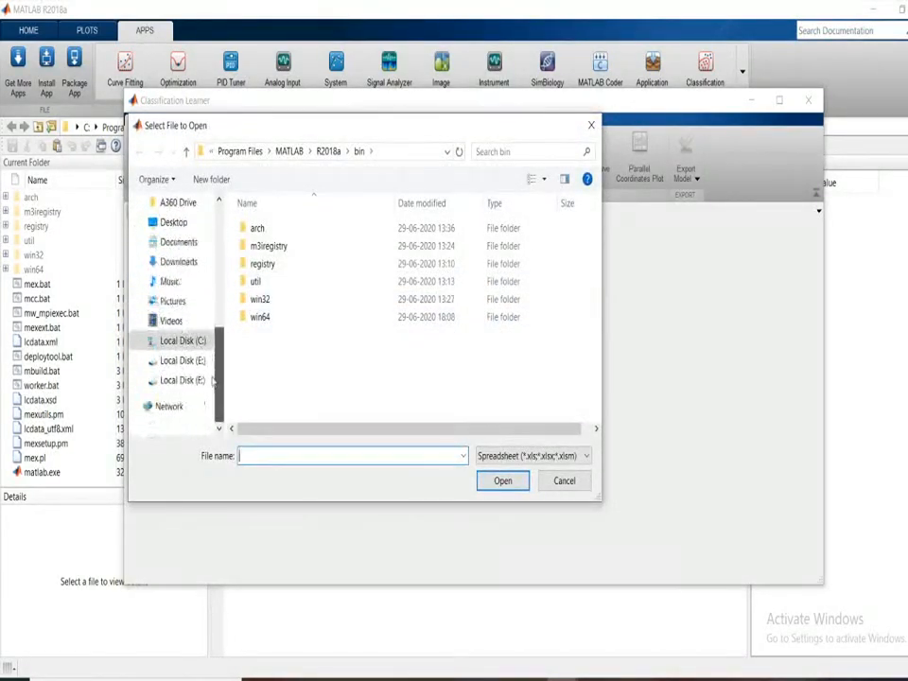
pyautogui.click(190, 243)
pyautogui.click(276, 231)
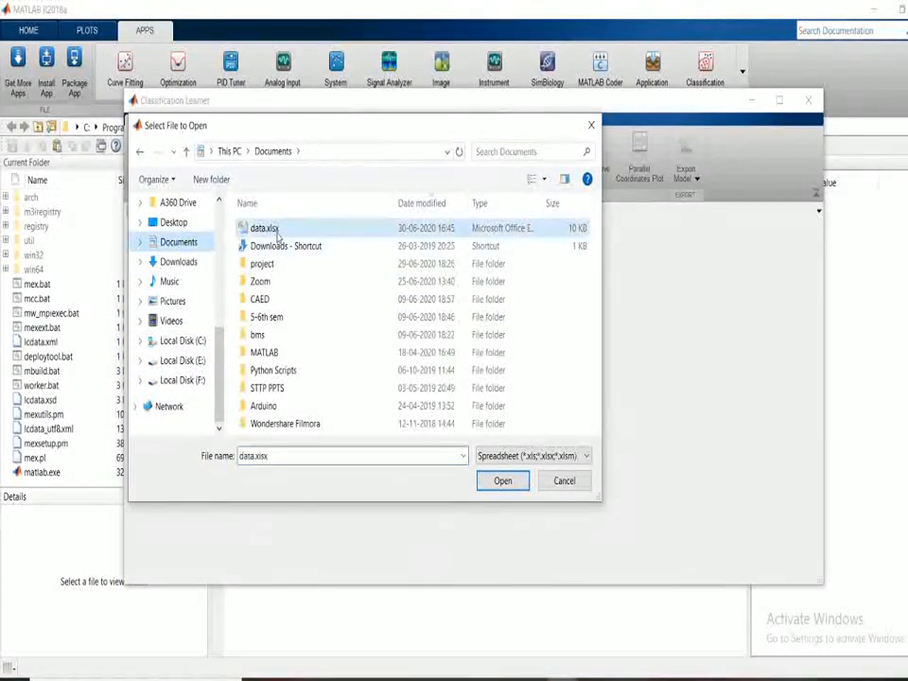
pyautogui.click(498, 482)
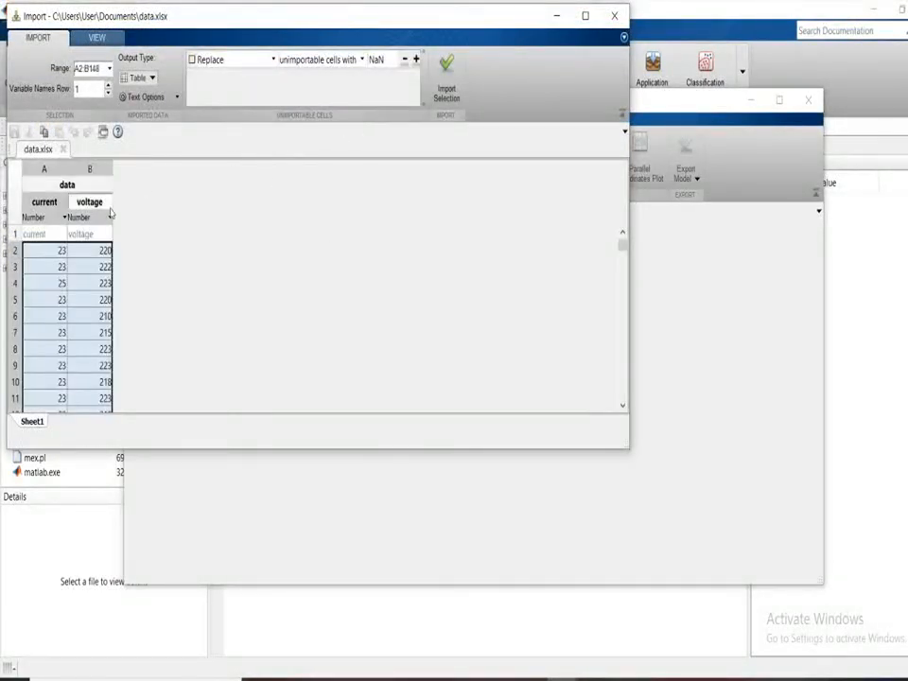
pyautogui.click(449, 99)
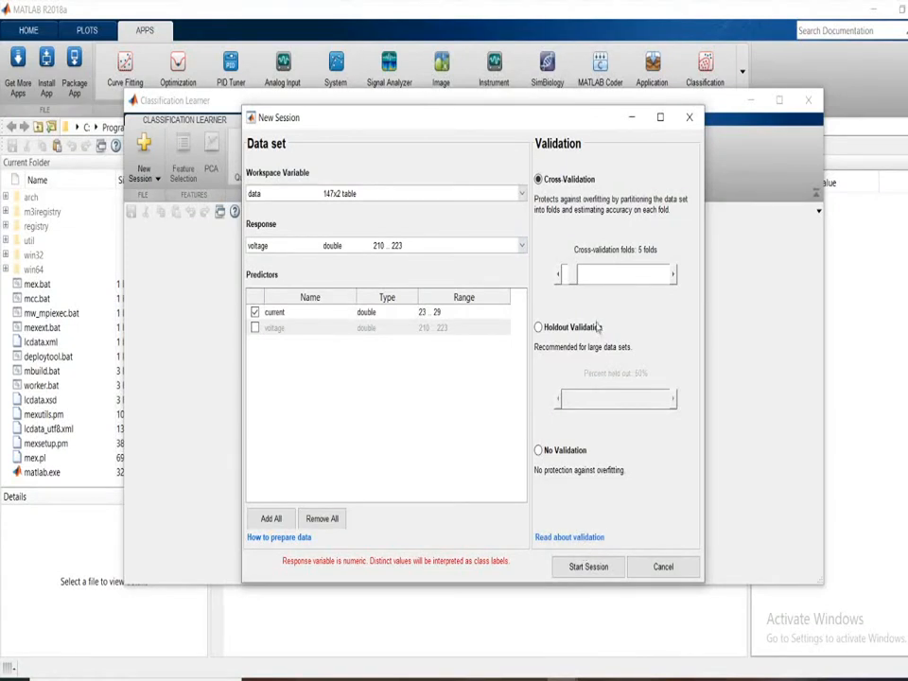
pyautogui.click(571, 567)
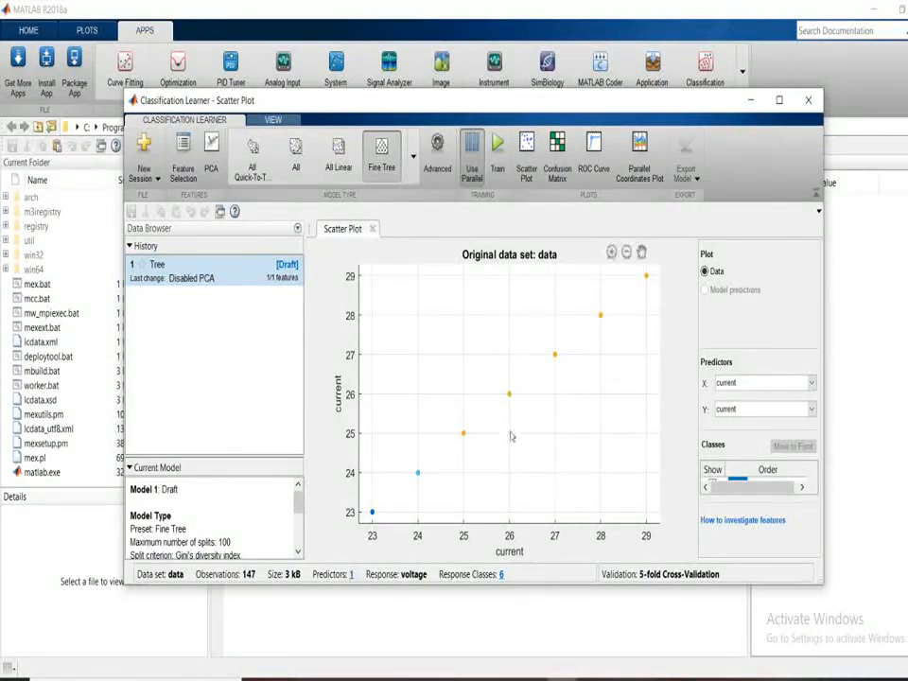
# Switch to Excel to view the current and voltage readings in reads.xlsx, and return to Classification Learner
pyautogui.click(535, 674)
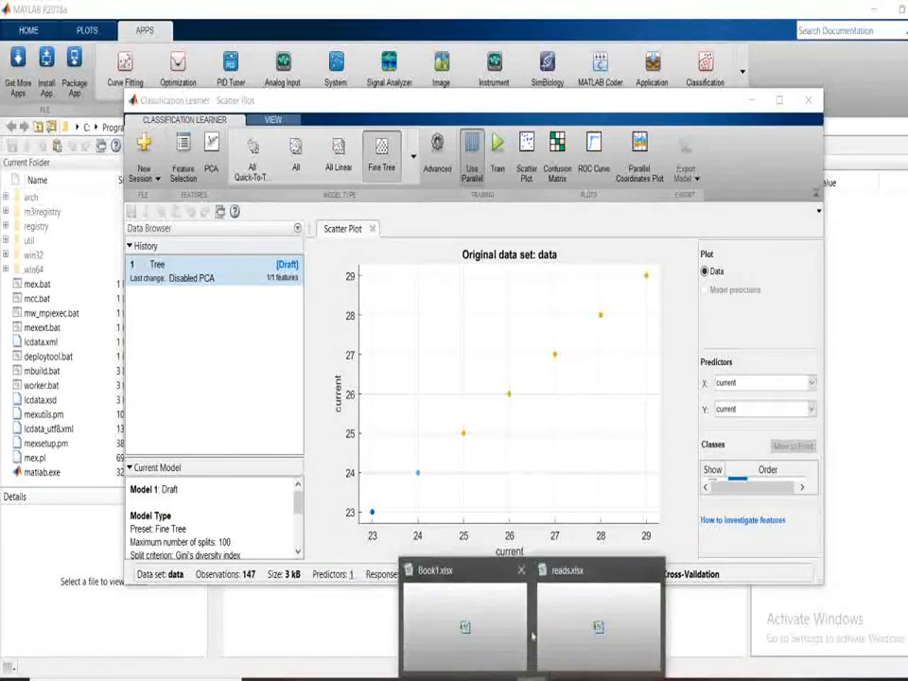
pyautogui.click(580, 630)
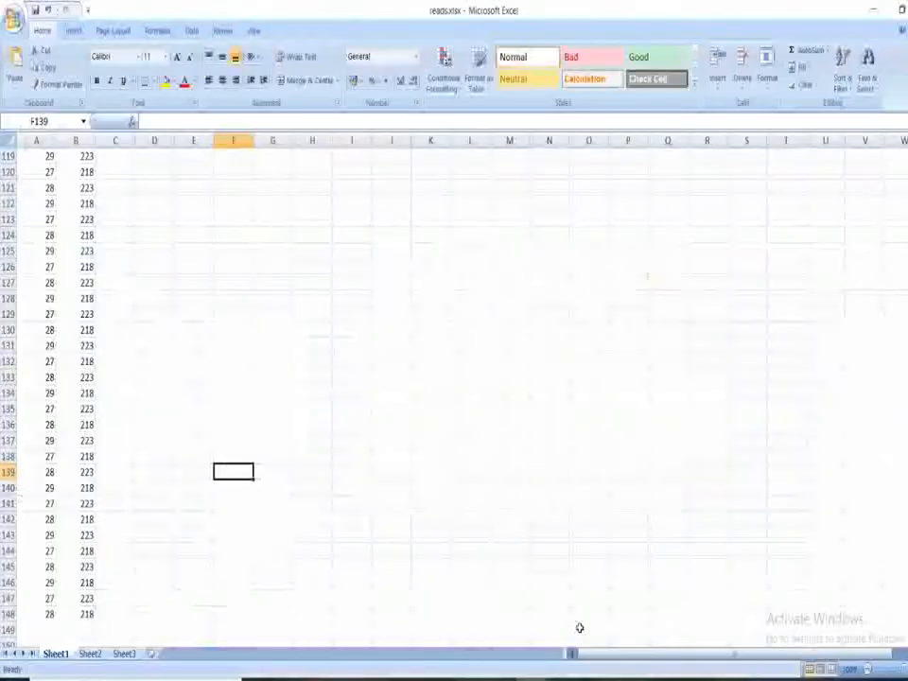
pyautogui.click(565, 675)
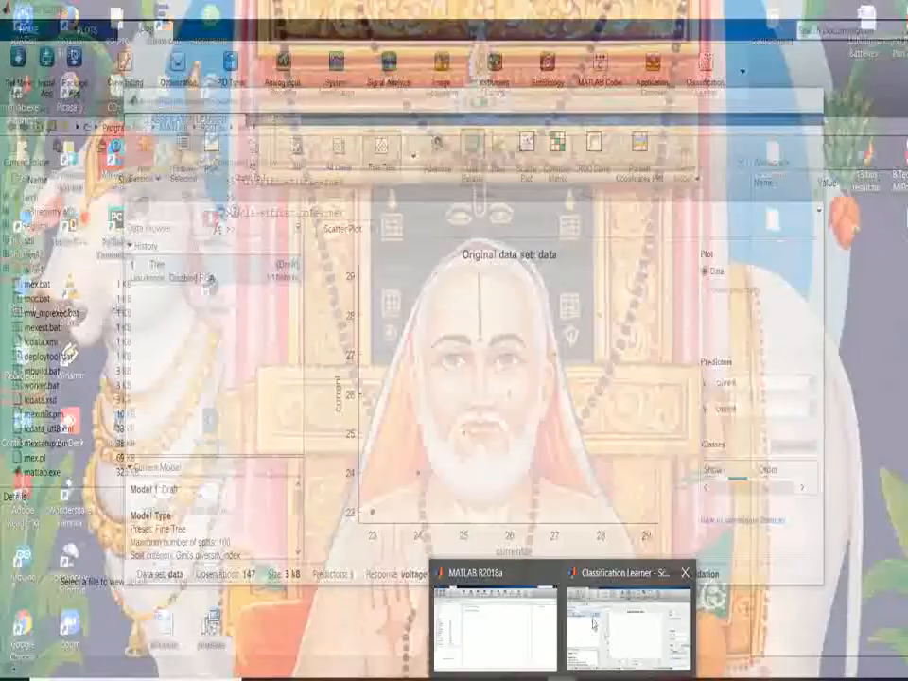
pyautogui.click(593, 623)
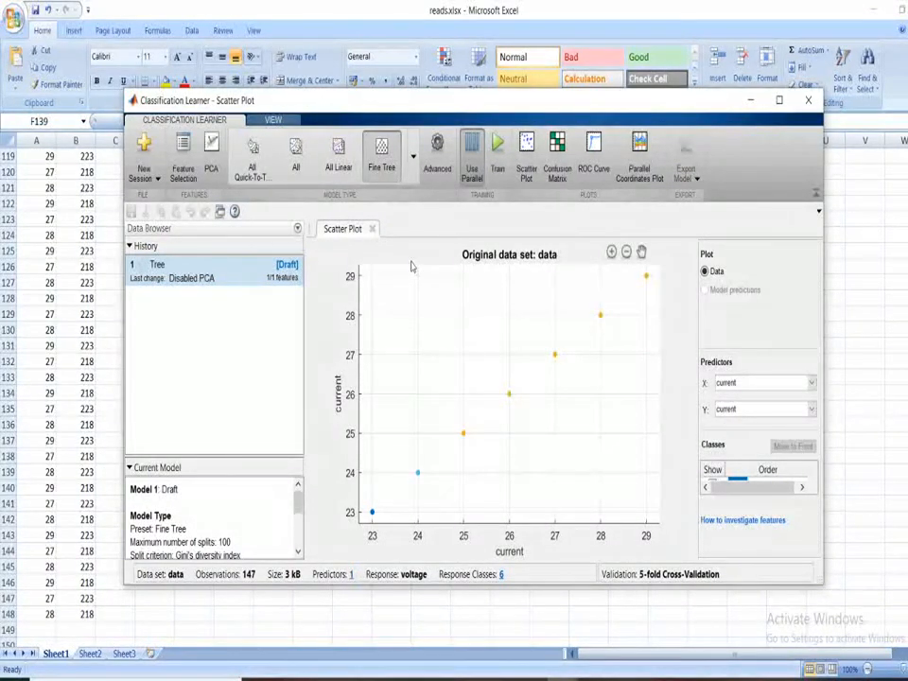
# Train a Fine Tree model on the imported data with parallel training turned off
pyautogui.click(412, 156)
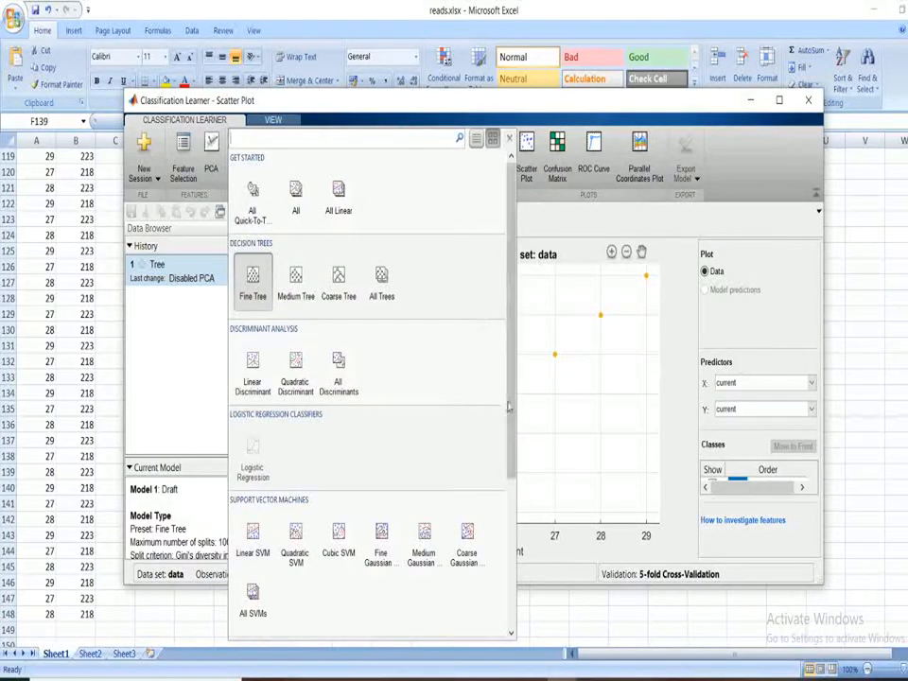
pyautogui.scroll(-2, 378, 379)
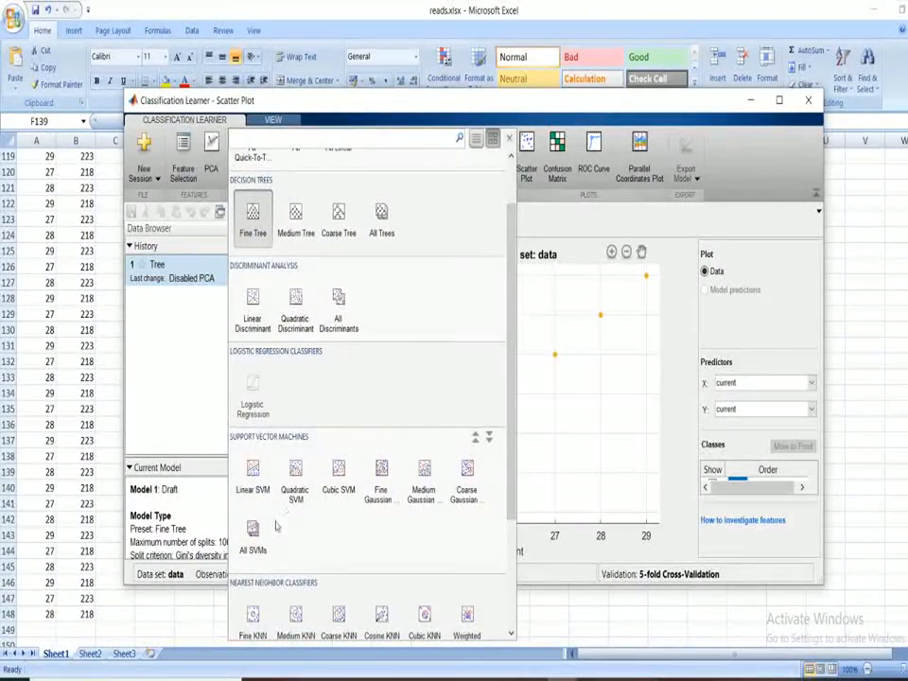
pyautogui.scroll(-2, 509, 518)
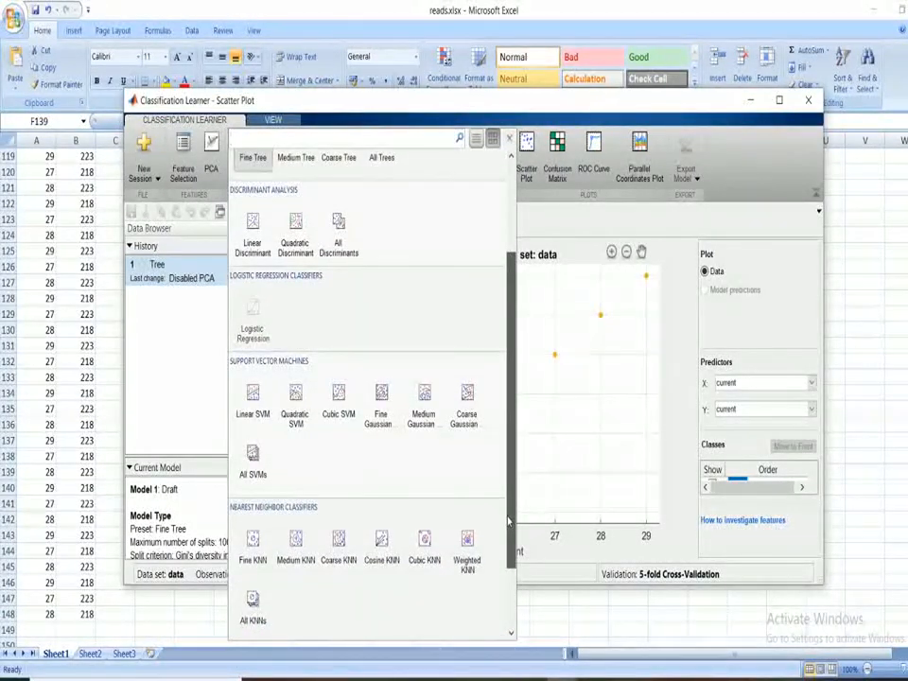
pyautogui.moveTo(509, 519); pyautogui.dragTo(495, 437)
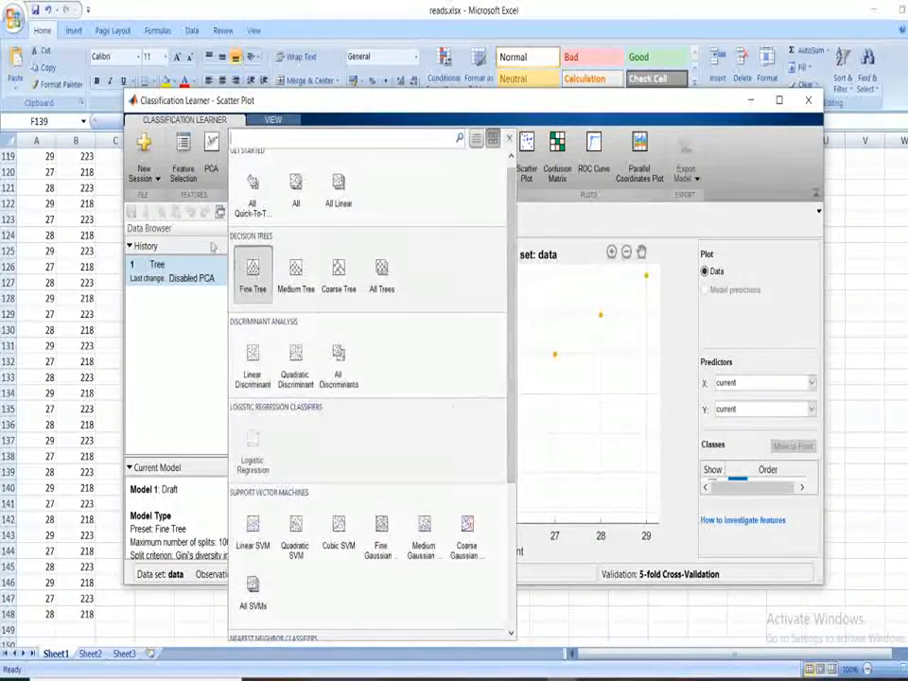
pyautogui.click(251, 275)
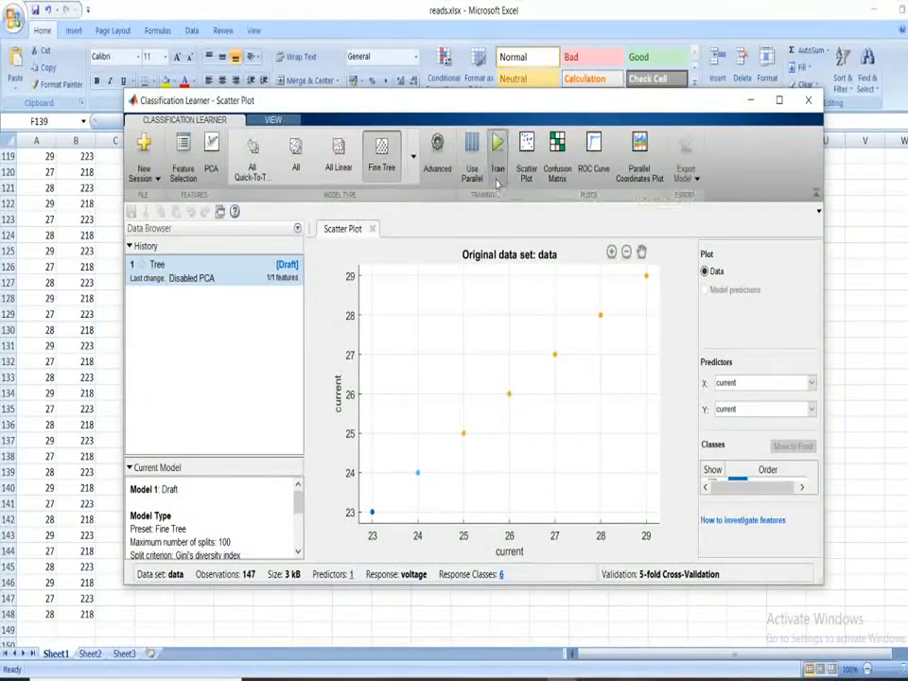
pyautogui.click(497, 178)
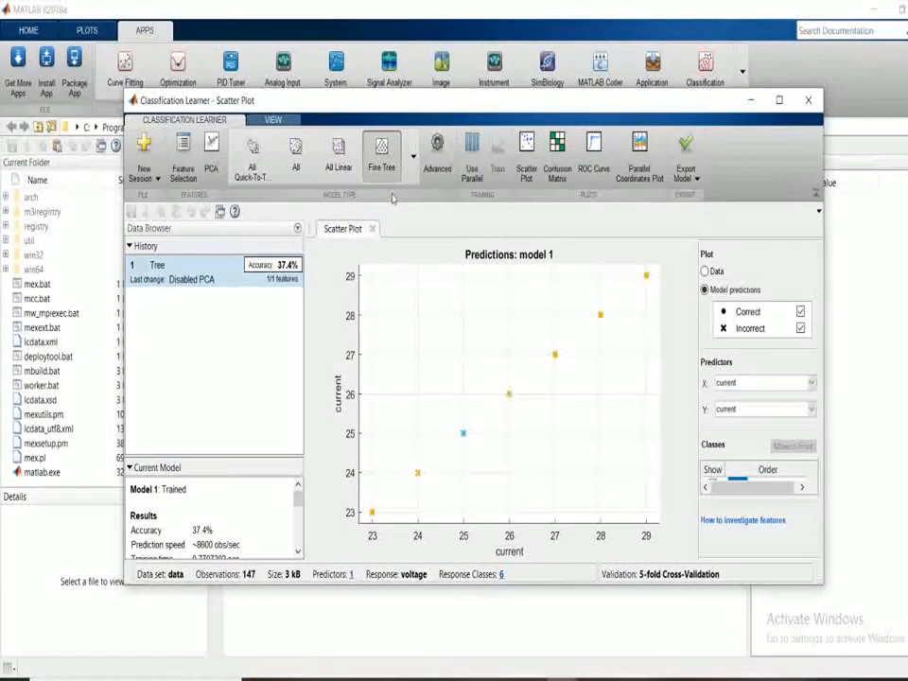
# Add a Linear SVM model to the session and train it
pyautogui.click(412, 158)
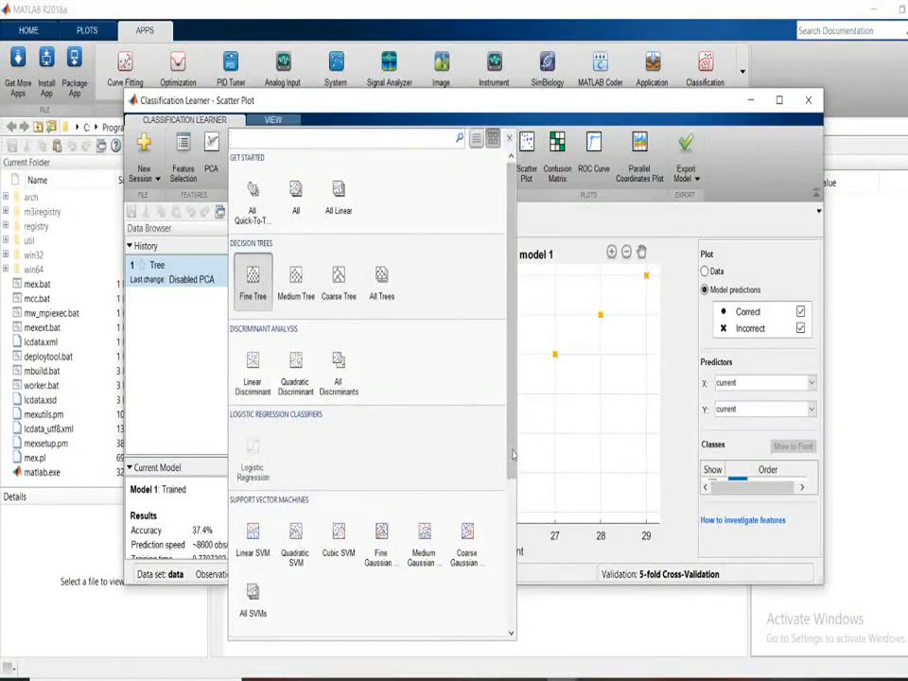
pyautogui.scroll(-3, 326, 579)
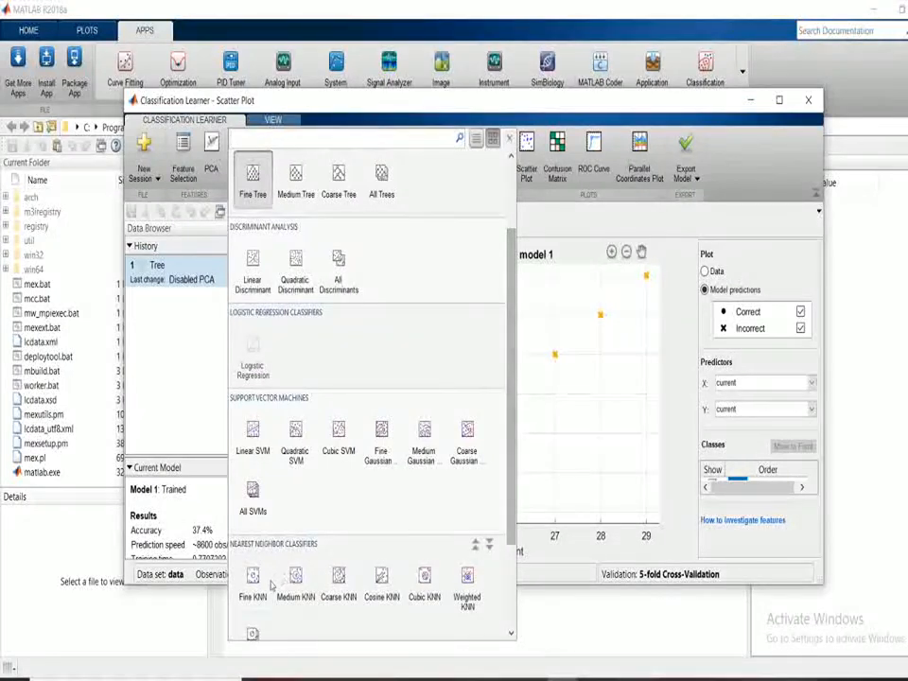
pyautogui.click(261, 446)
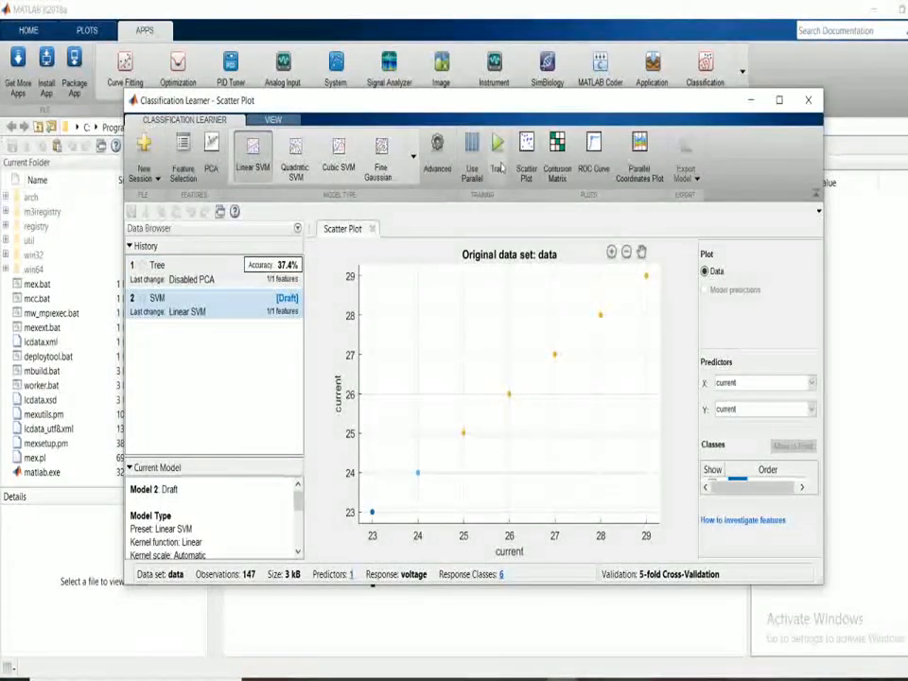
pyautogui.click(499, 160)
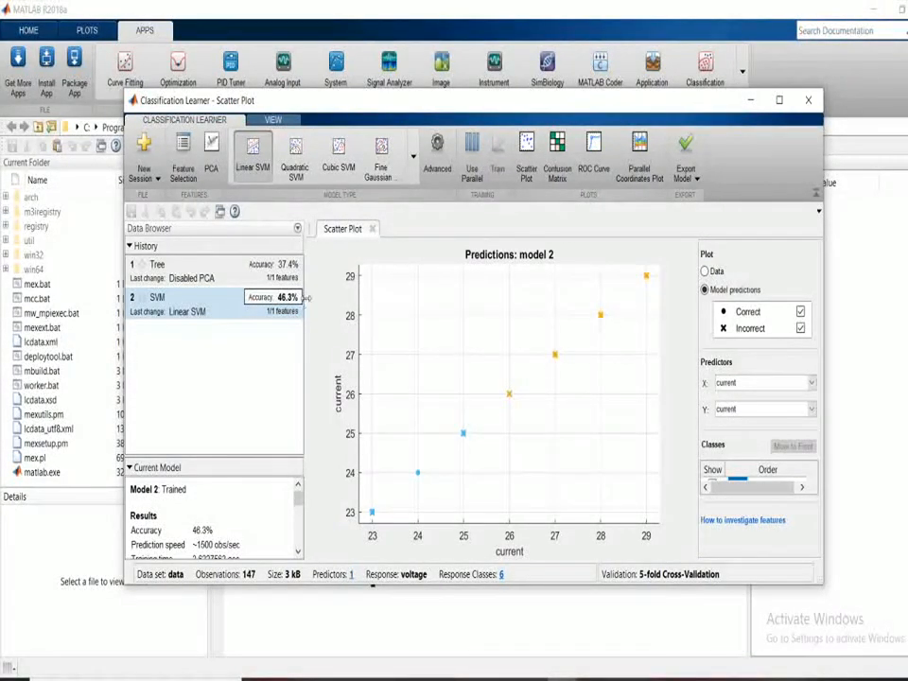
pyautogui.click(413, 157)
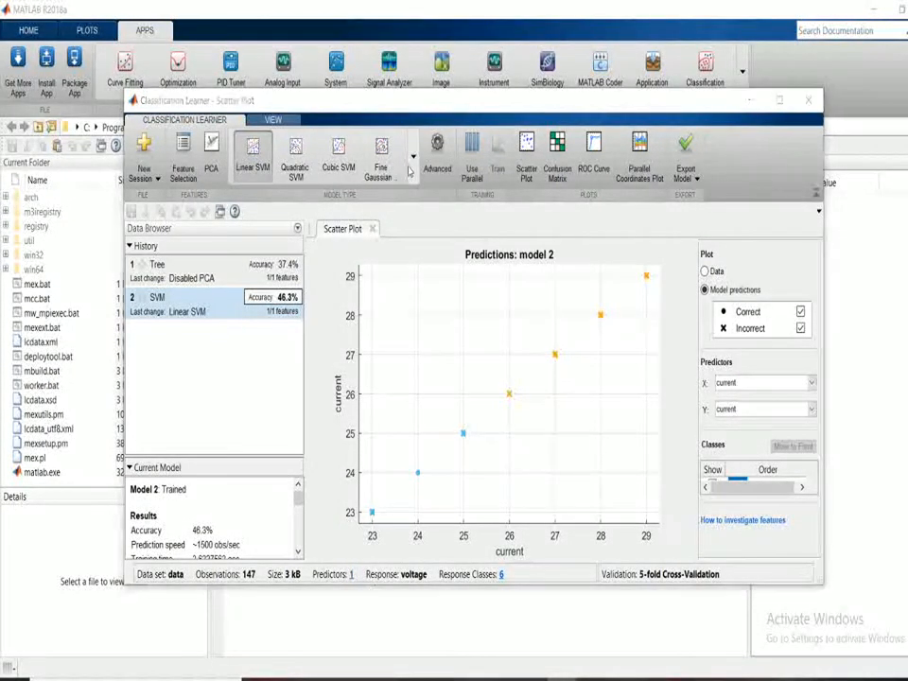
pyautogui.scroll(-3, 503, 422)
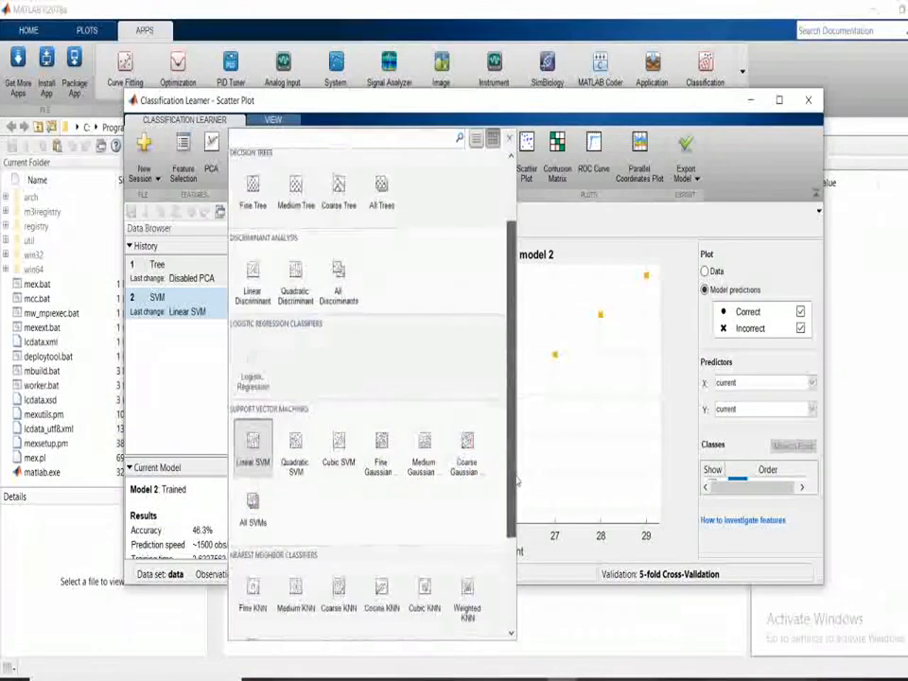
pyautogui.moveTo(511, 491); pyautogui.dragTo(515, 539)
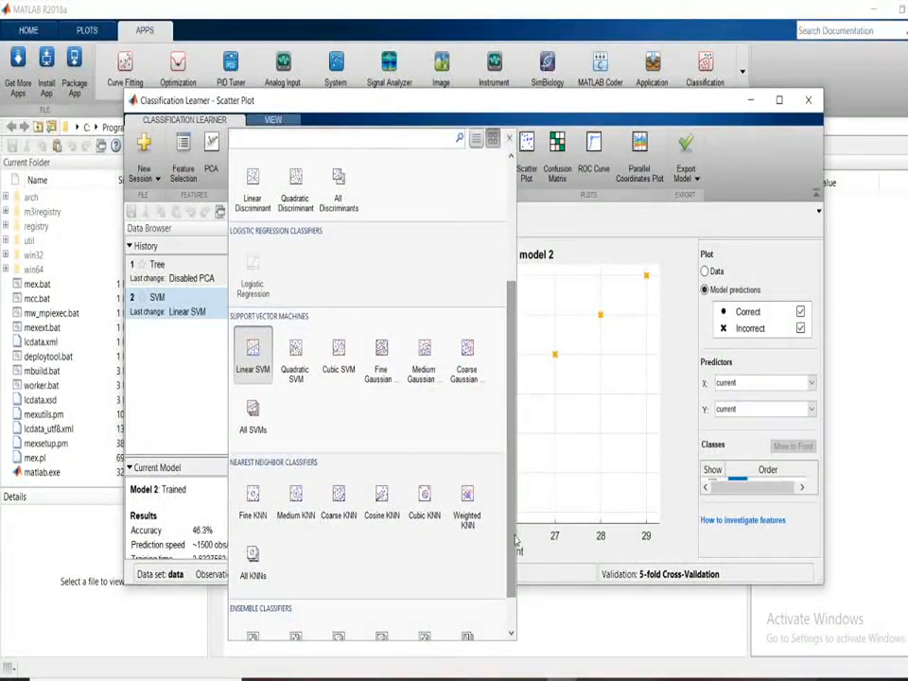
pyautogui.moveTo(515, 540); pyautogui.dragTo(512, 586)
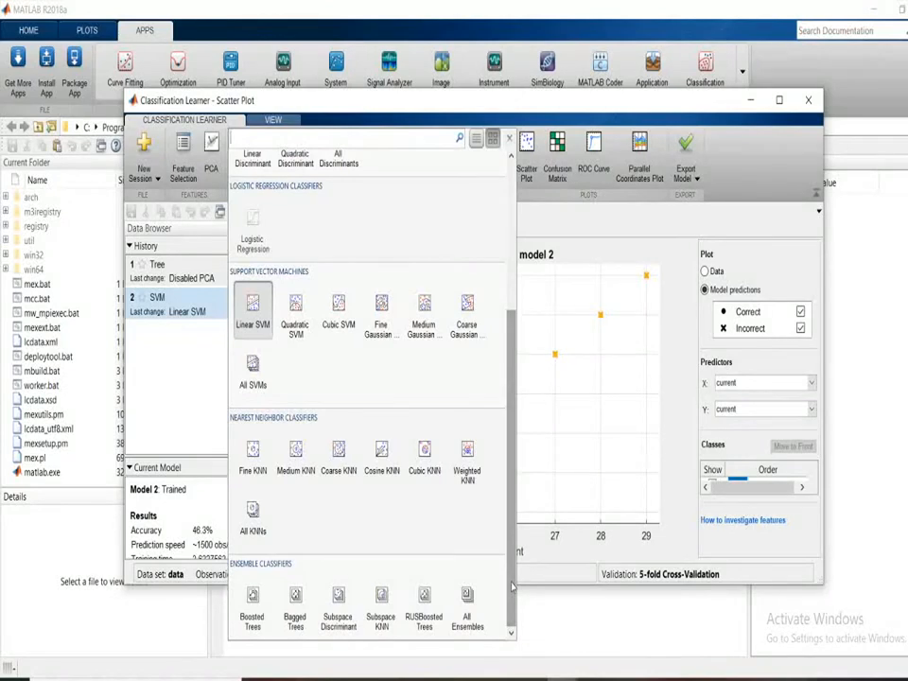
pyautogui.moveTo(512, 587); pyautogui.dragTo(508, 370)
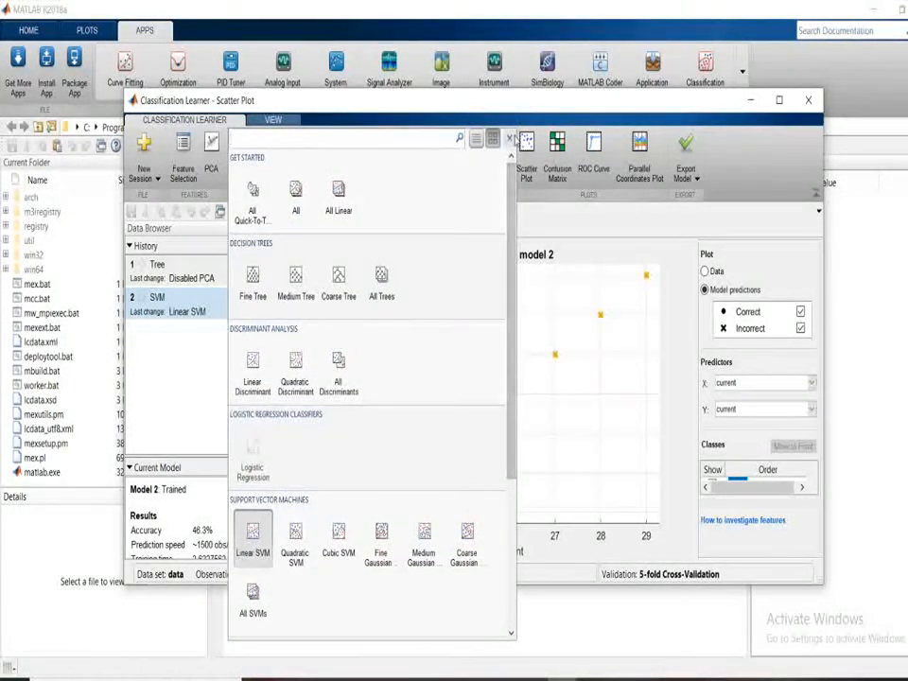
pyautogui.click(510, 140)
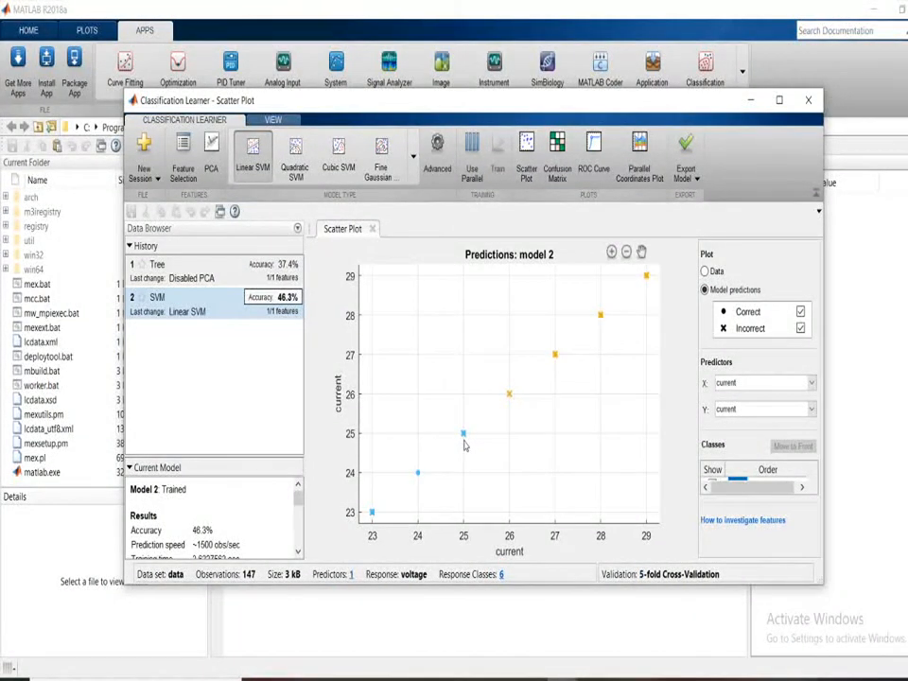
# Plot the confusion matrix and the ROC curve for the trained Linear SVM model
pyautogui.click(560, 183)
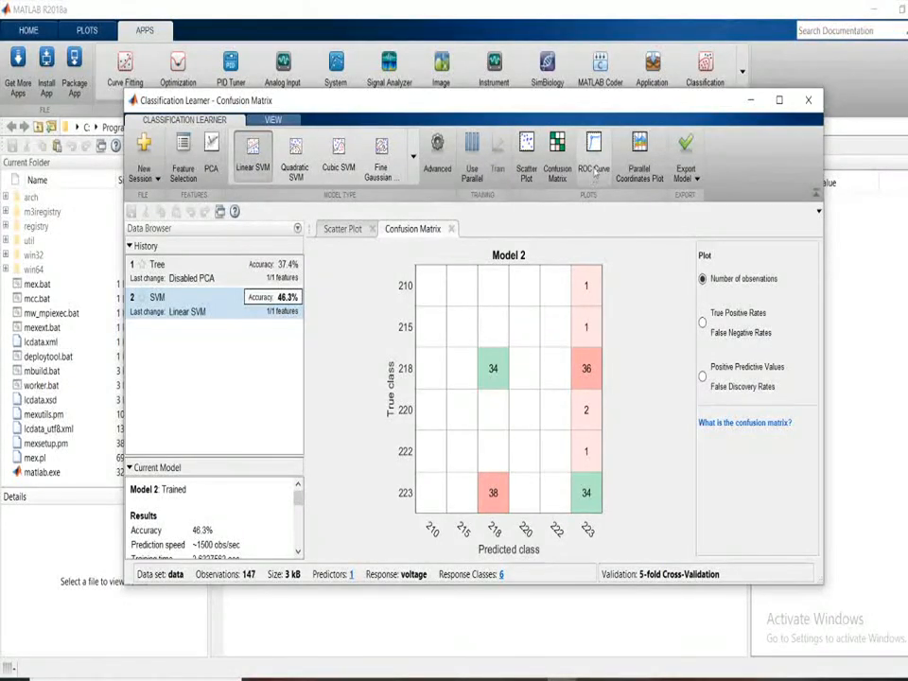
pyautogui.click(593, 170)
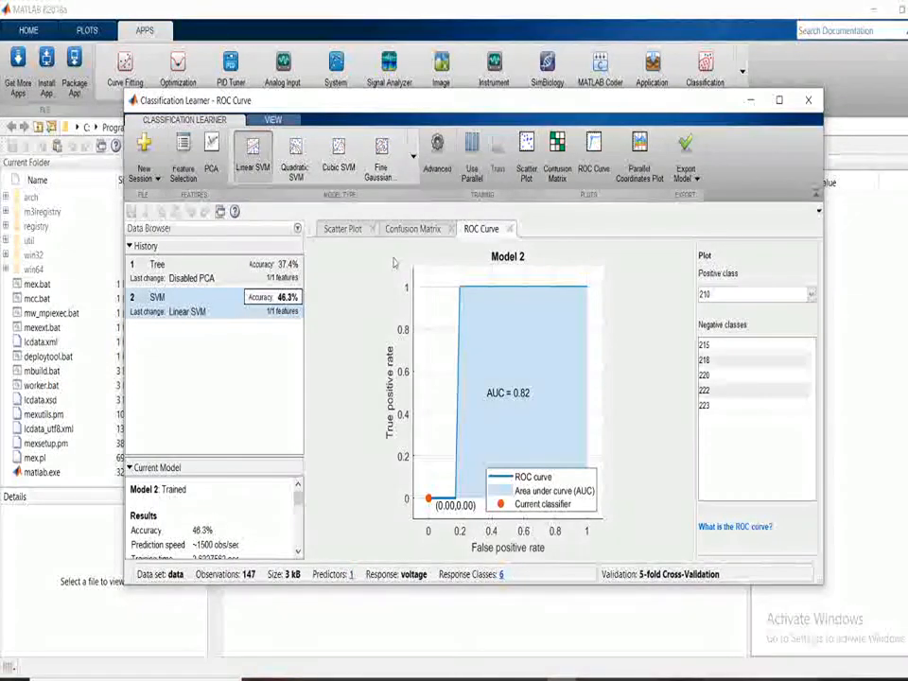
# Check which features the Linear SVM model uses and read through its training results and settings
pyautogui.click(186, 176)
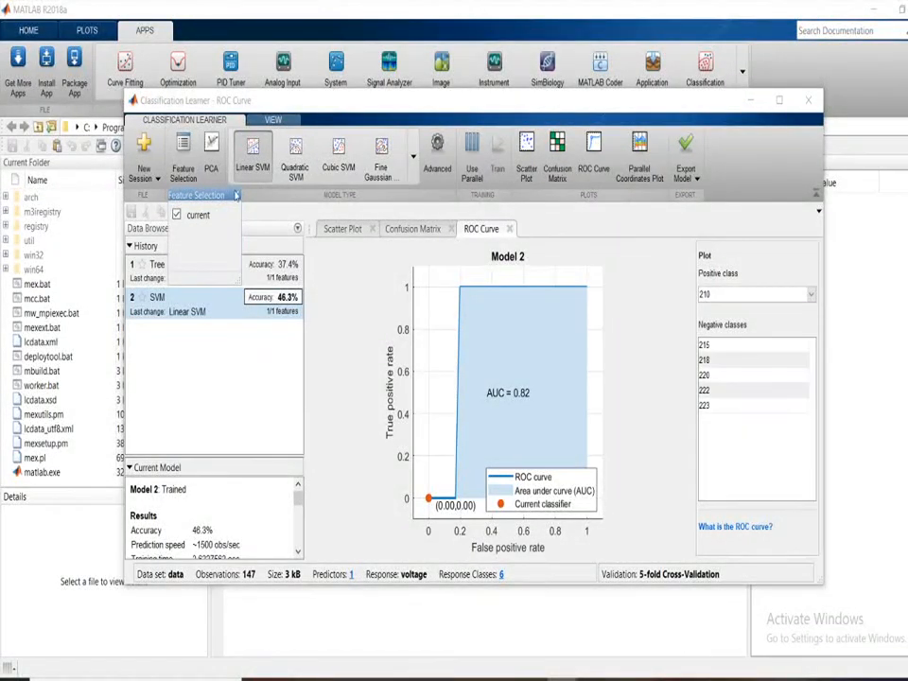
pyautogui.click(237, 195)
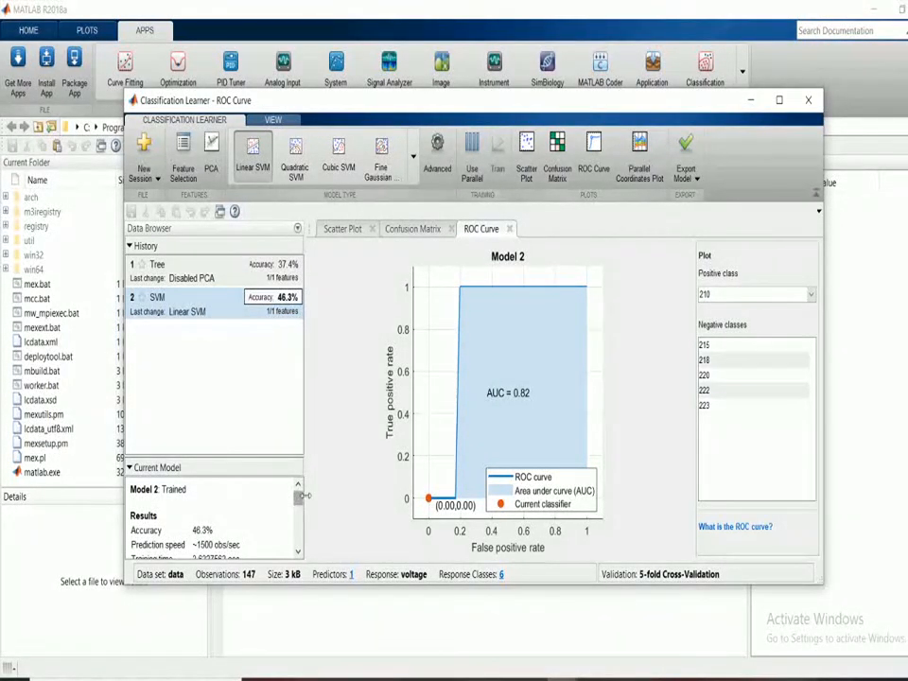
pyautogui.moveTo(299, 501); pyautogui.dragTo(299, 506)
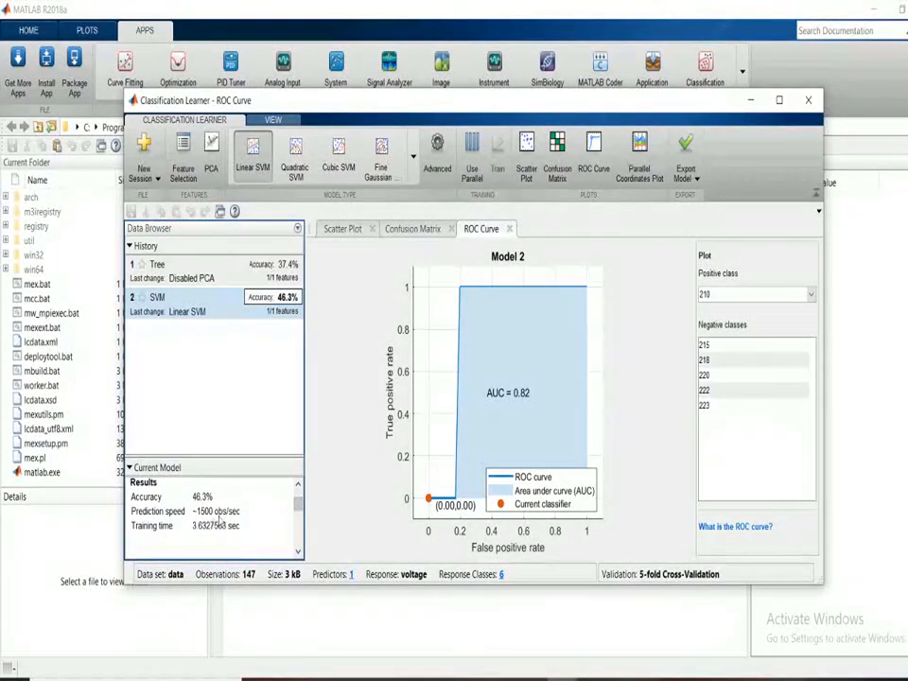
pyautogui.moveTo(299, 506); pyautogui.dragTo(299, 542)
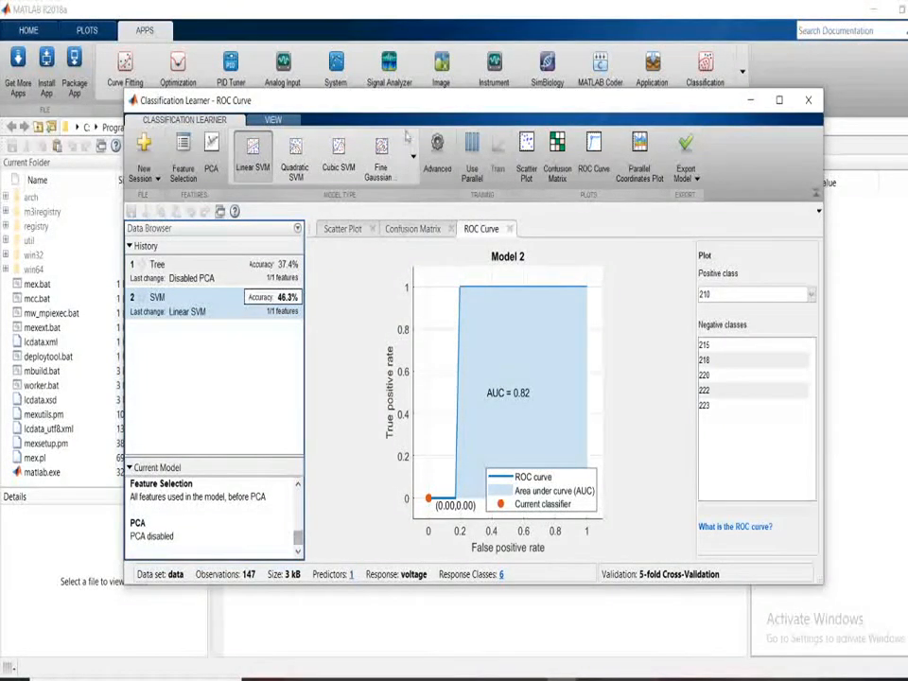
# Review the advanced SVM options and the available kernel functions, keeping the kernel function set to Linear
pyautogui.click(437, 178)
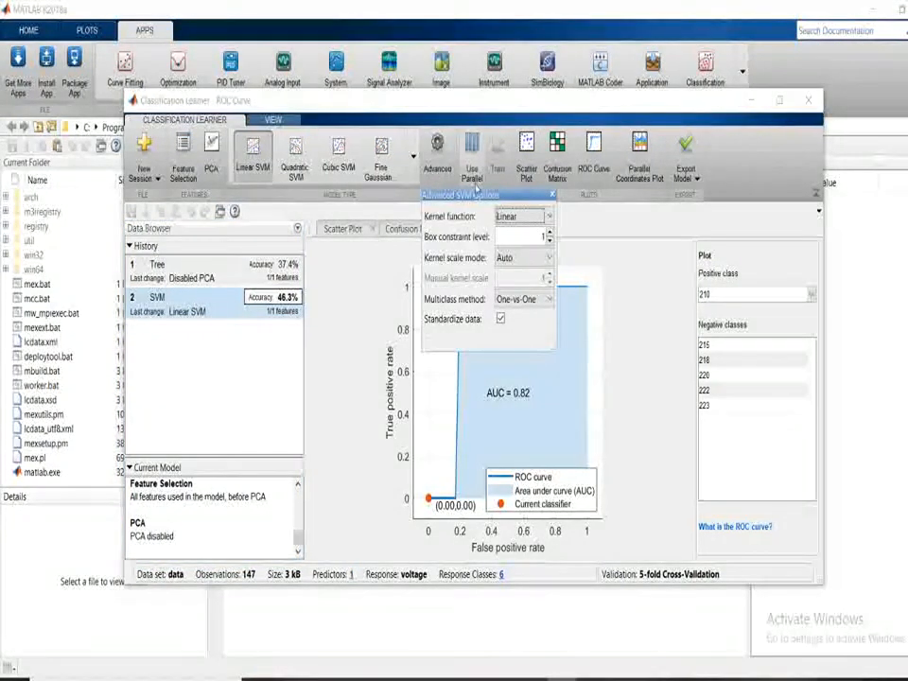
pyautogui.click(544, 216)
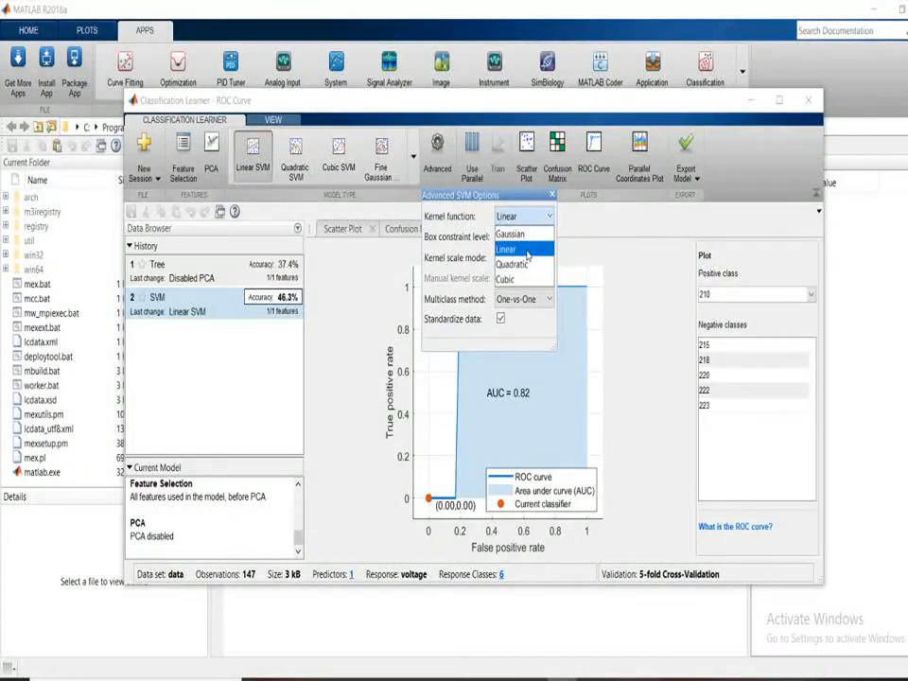
pyautogui.click(527, 251)
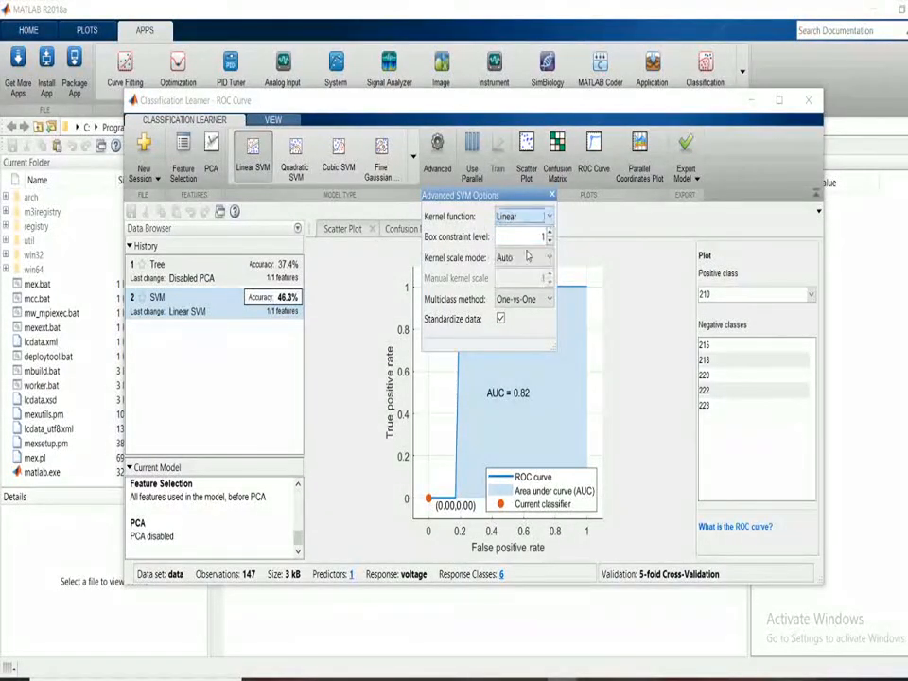
pyautogui.click(553, 197)
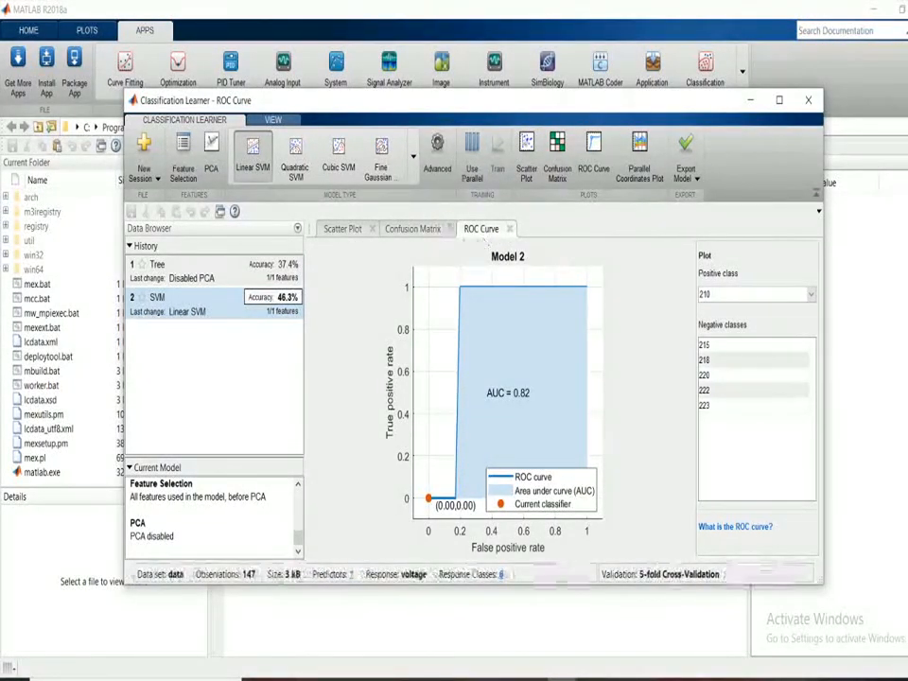
# Generate MATLAB code for training the selected Linear SVM model and look through the resulting function
pyautogui.click(688, 172)
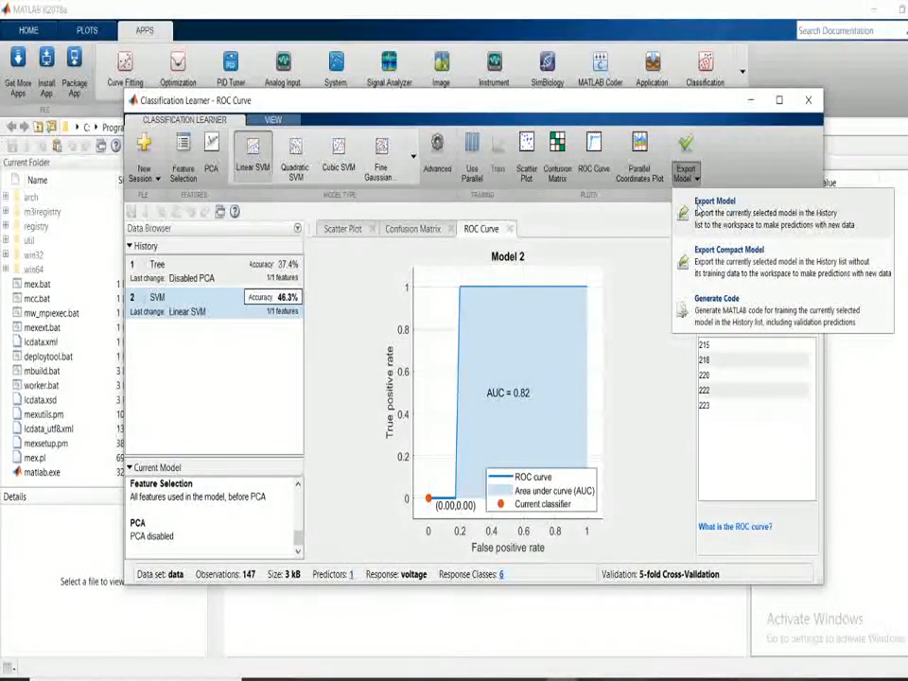
pyautogui.click(651, 260)
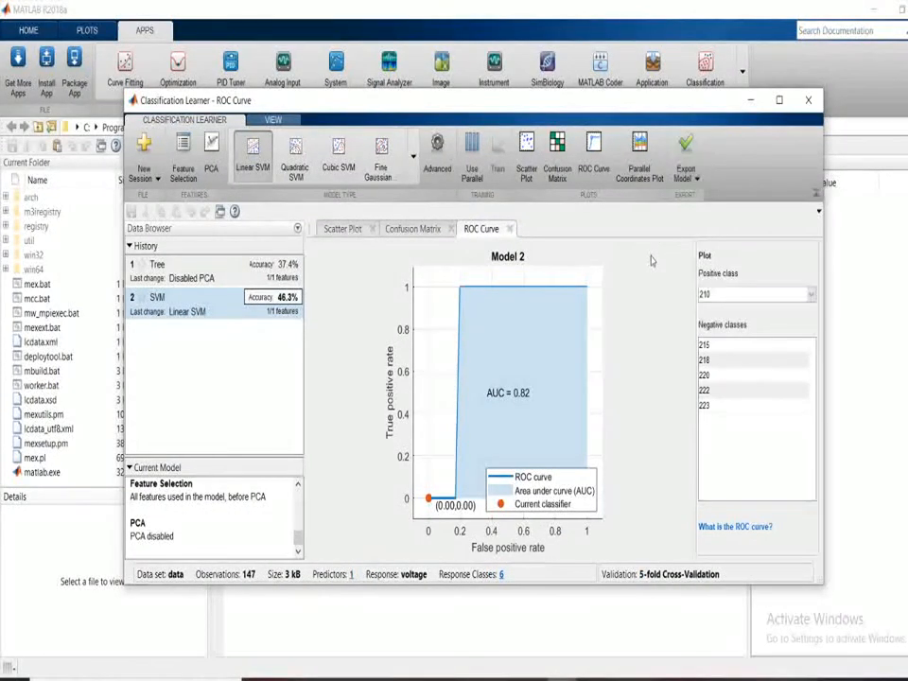
pyautogui.click(685, 171)
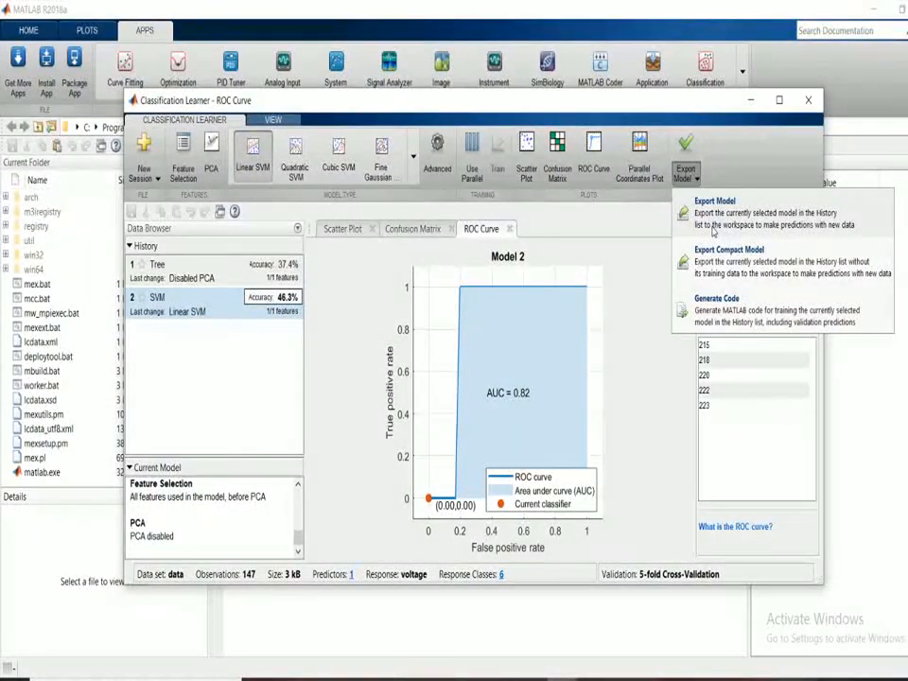
pyautogui.click(703, 316)
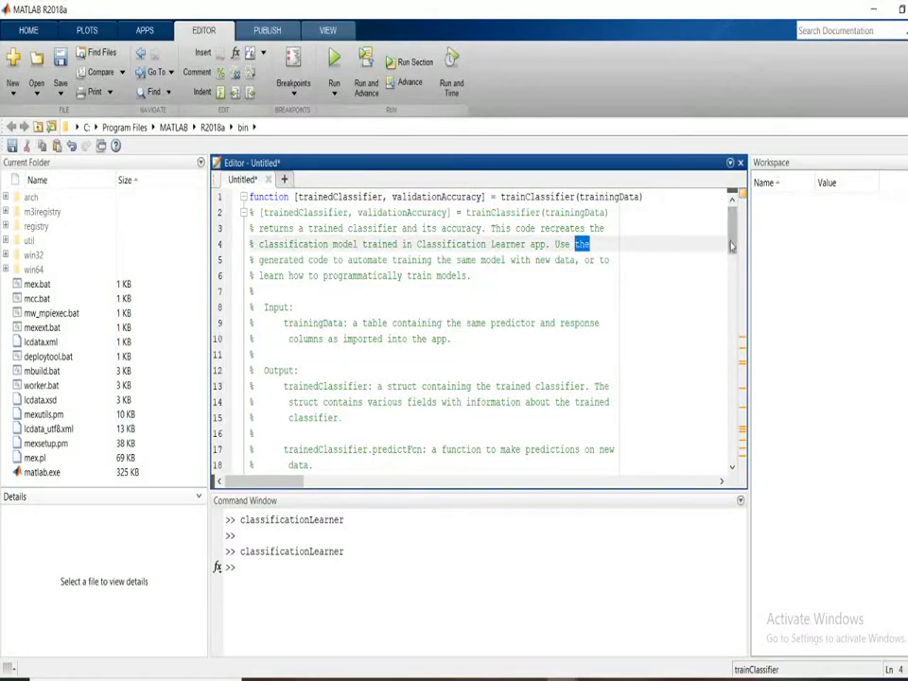
pyautogui.moveTo(729, 240); pyautogui.dragTo(737, 427)
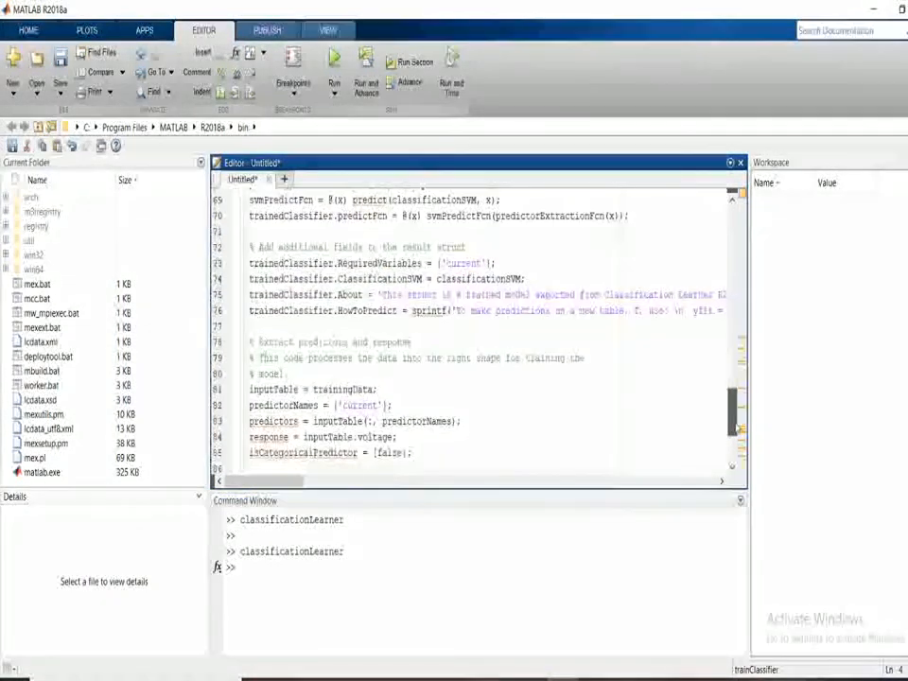
# Return to the Classification Learner window and review the export options for the Linear SVM model
pyautogui.click(563, 679)
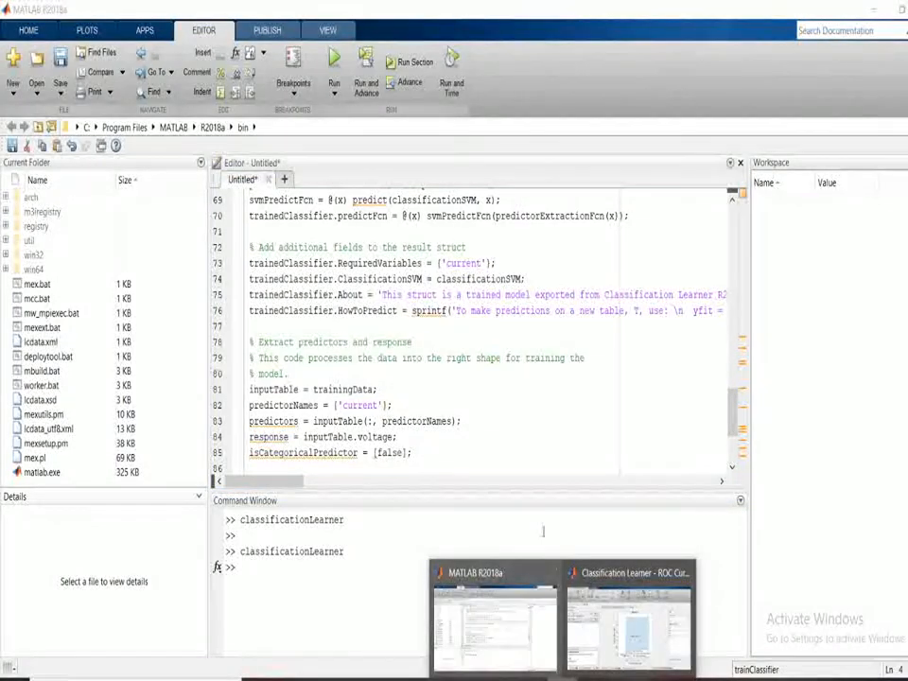
pyautogui.moveTo(588, 641)
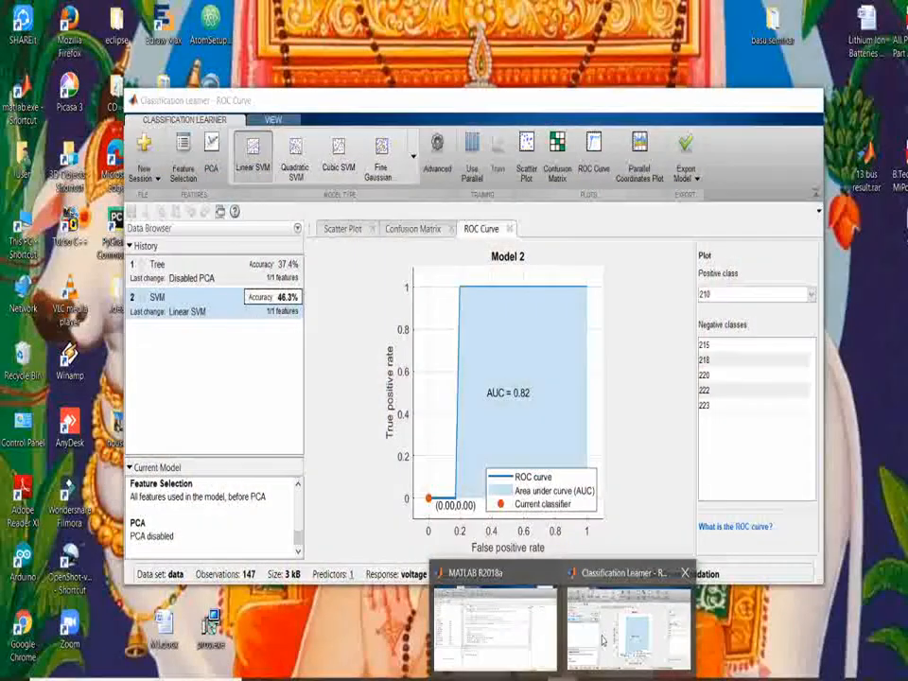
pyautogui.click(603, 642)
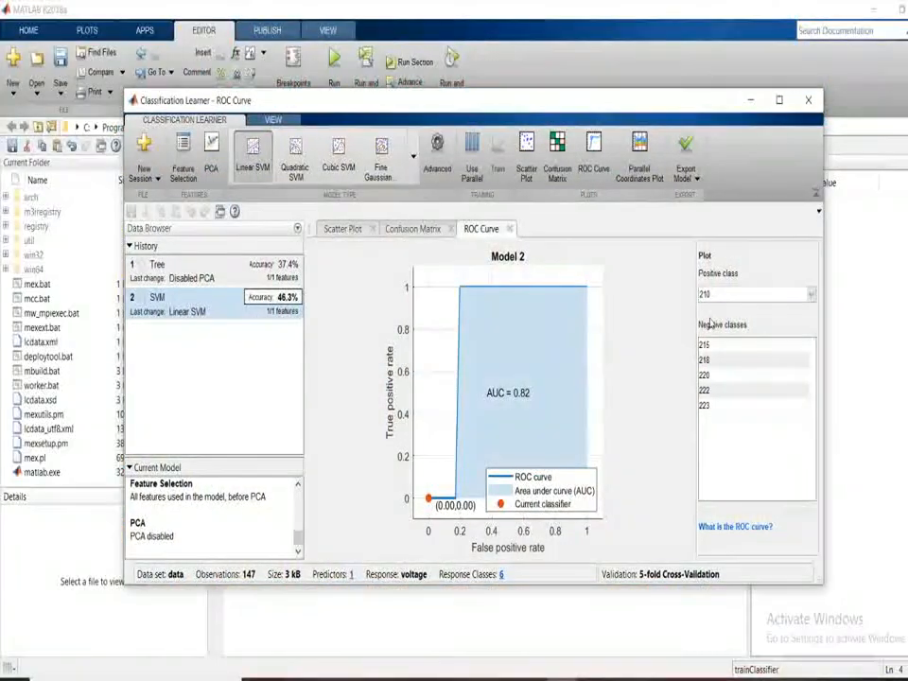
pyautogui.click(690, 182)
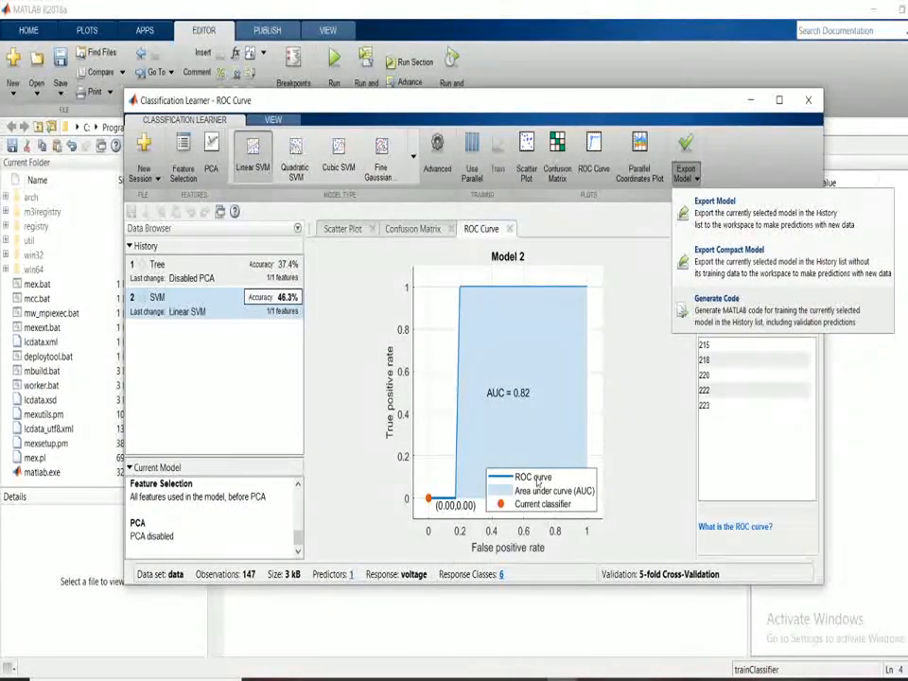
pyautogui.click(583, 436)
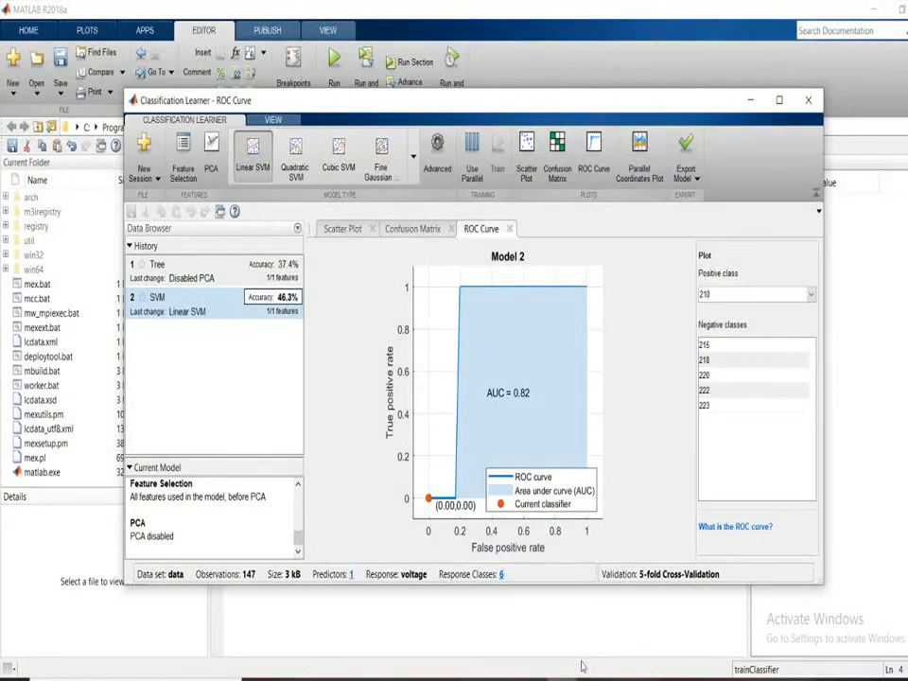
pyautogui.moveTo(563, 677)
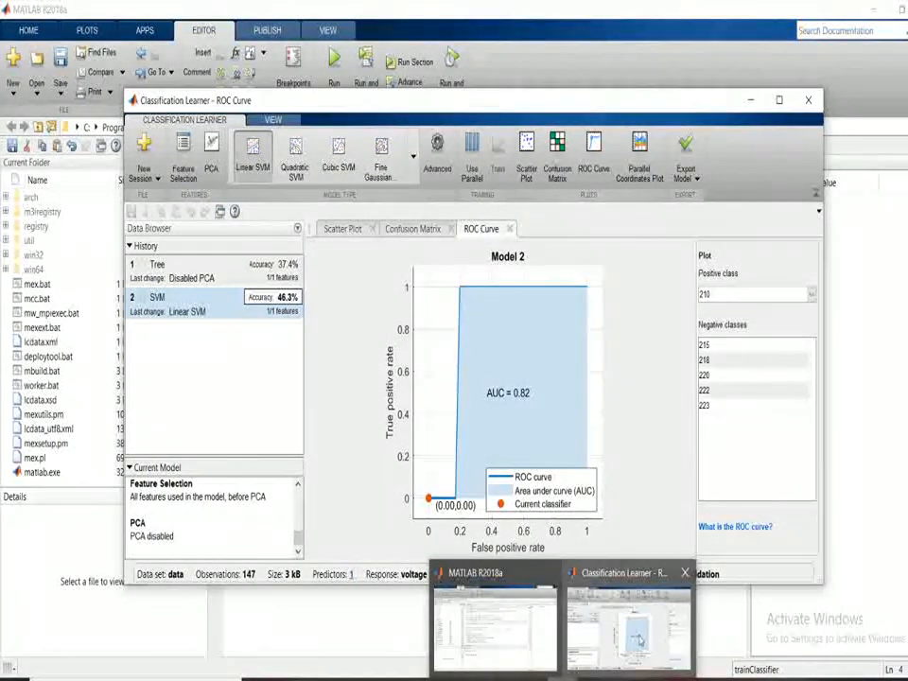